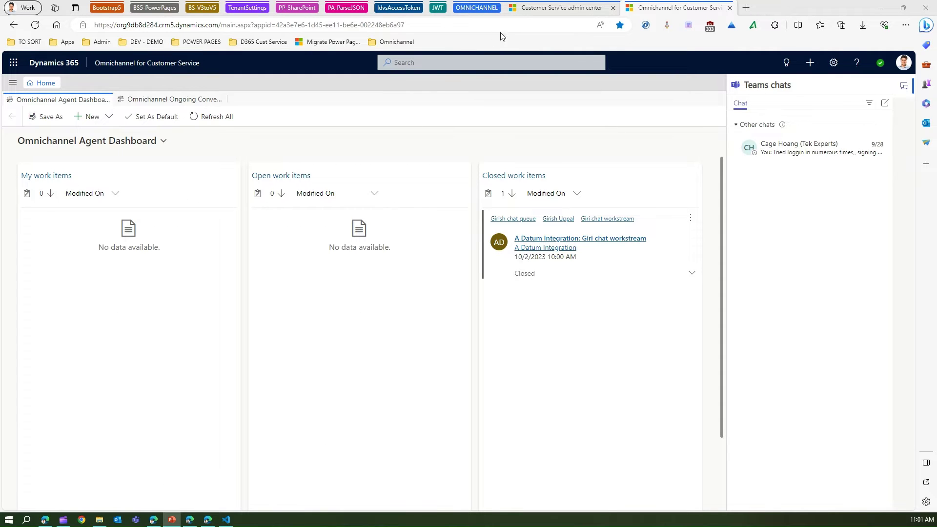
Switch to the Customer Service admin center and open the management list of chat channels
click(541, 10)
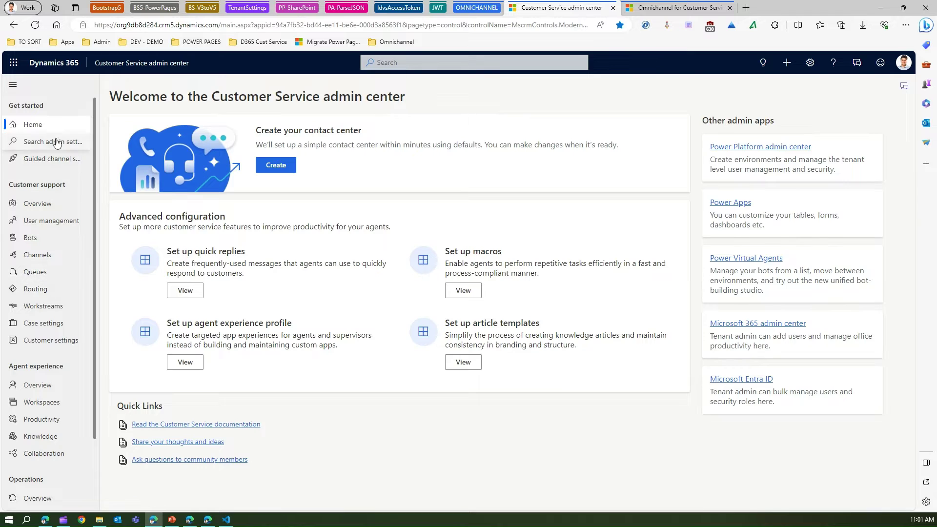
click(41, 259)
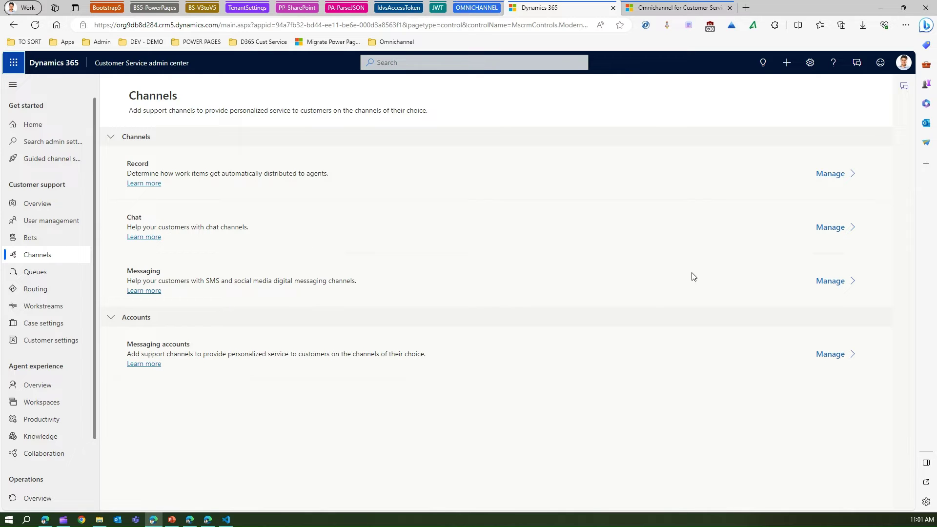
click(831, 228)
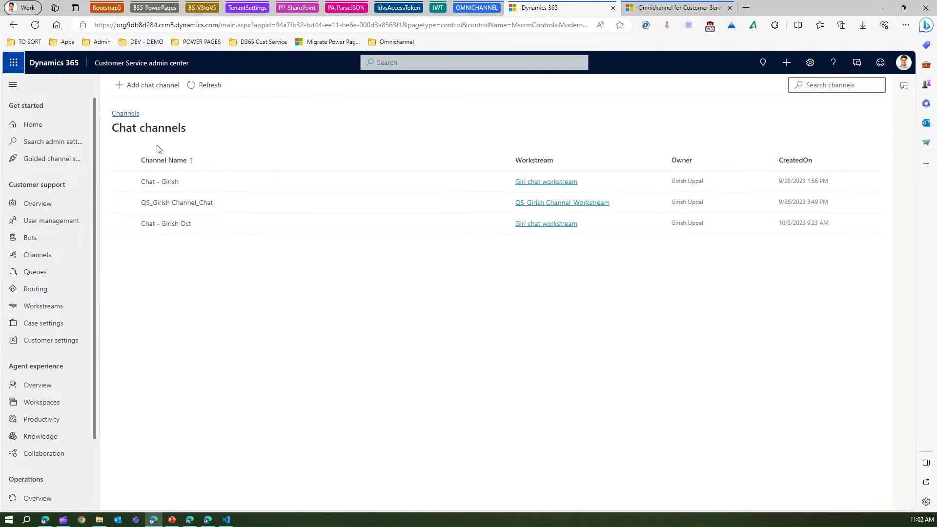
key(ctrl)
key(ctrl)
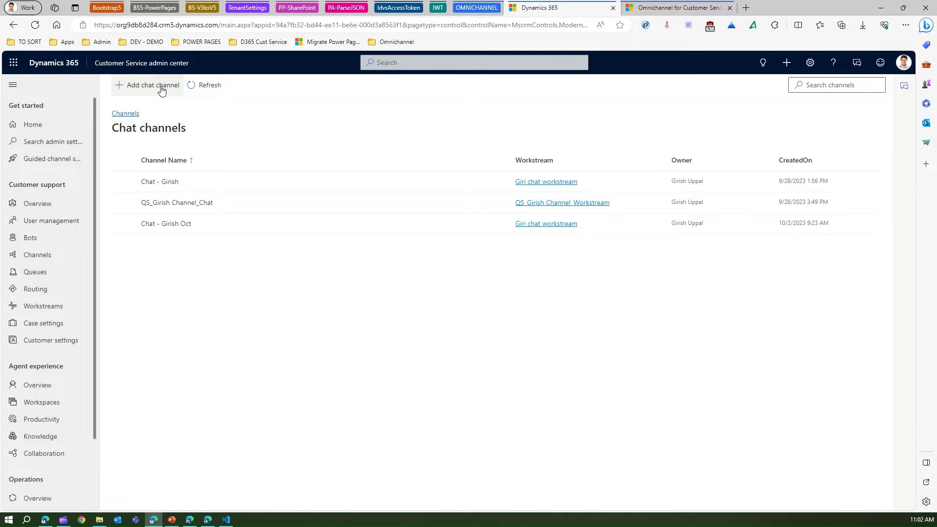
Start a new chat channel named "Chat Oct 02 Channel" and continue to its workstream details
click(162, 88)
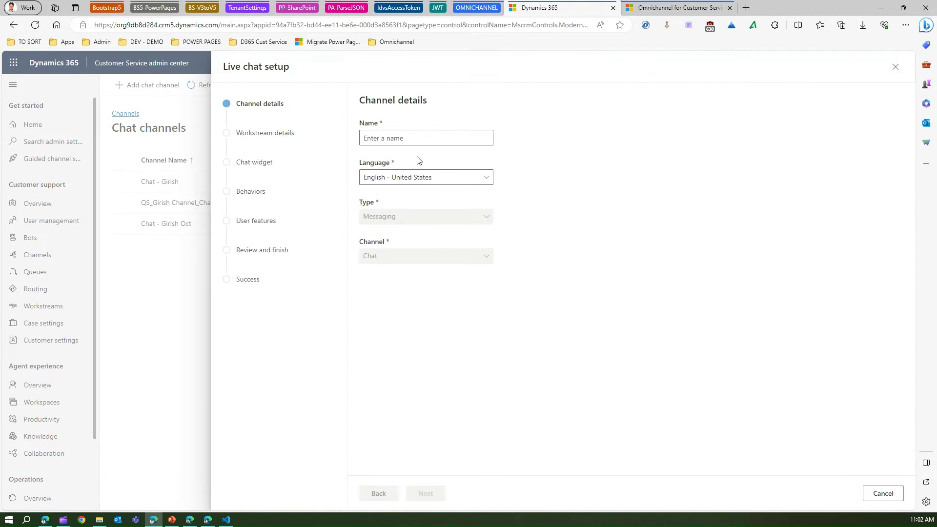
click(401, 139)
text(Chat Oct 02 Channel)
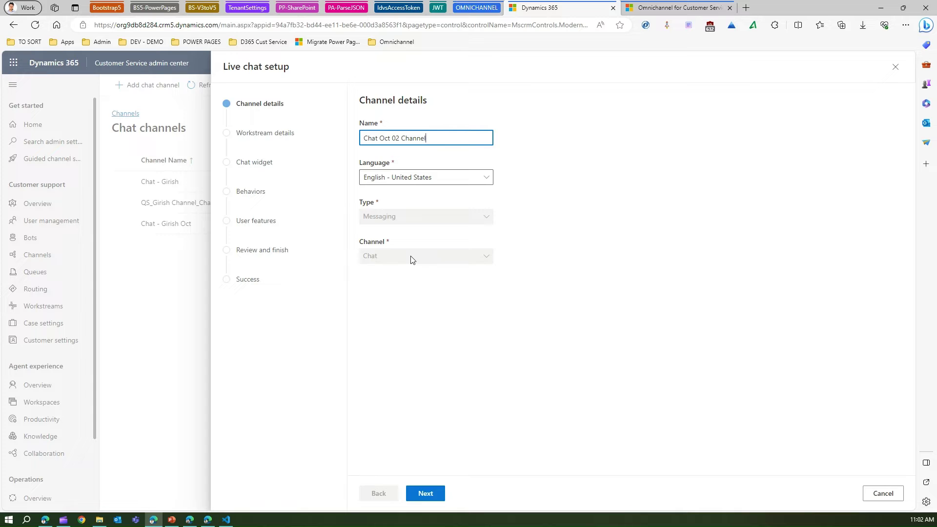
click(425, 494)
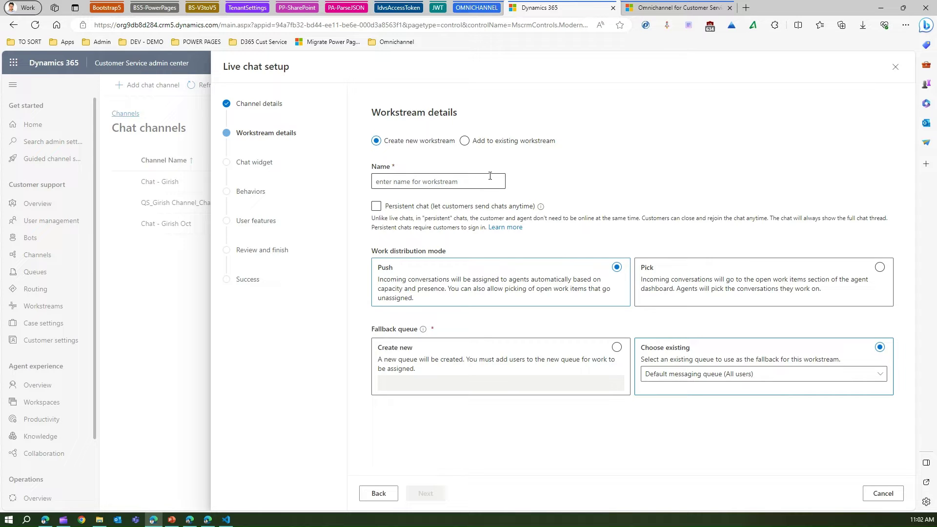
Assign the channel to the second available existing live chat workstream and continue to the chat widget settings
click(465, 141)
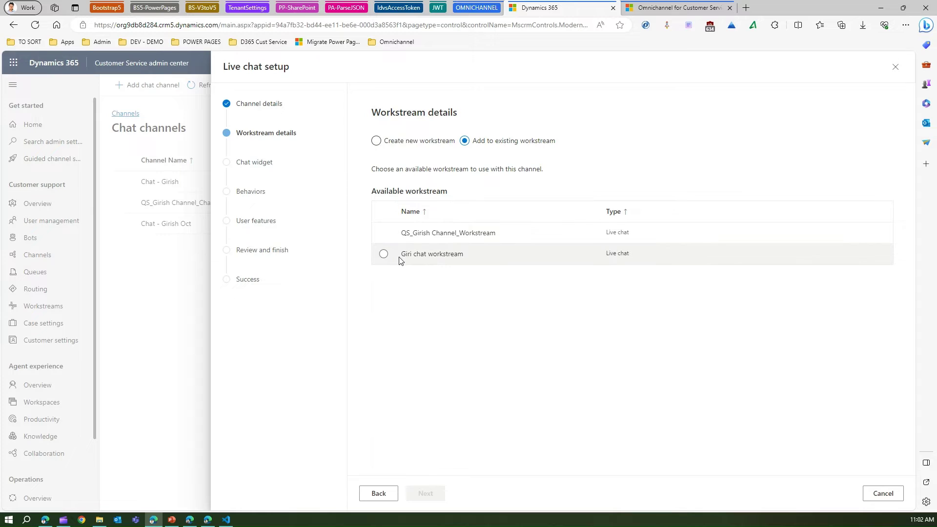
click(383, 254)
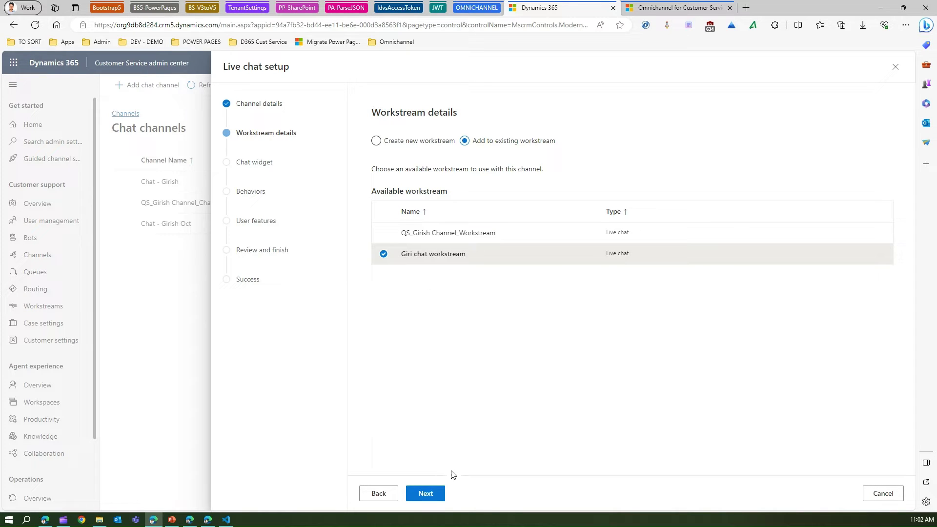
click(430, 493)
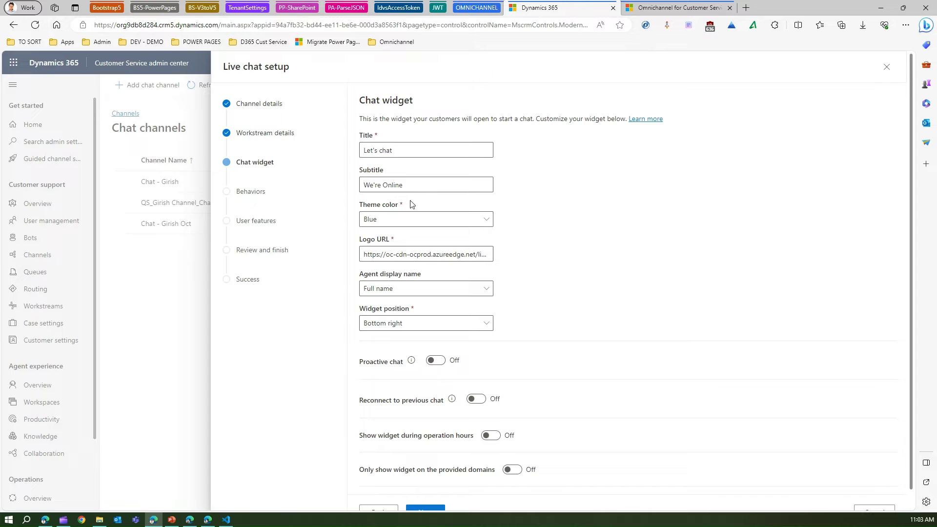
Set the chat widget's theme color to Orange, leave operation hours display off, and continue to the behavior settings
click(444, 220)
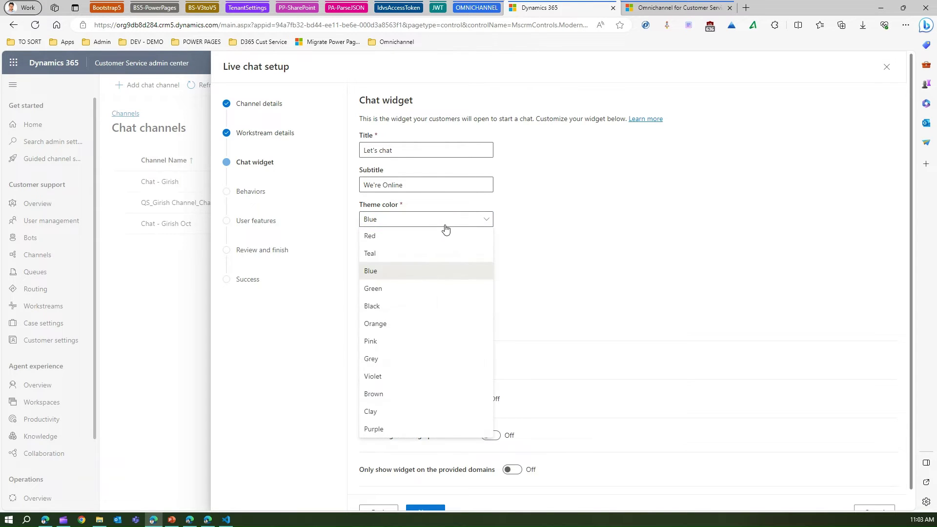
click(396, 324)
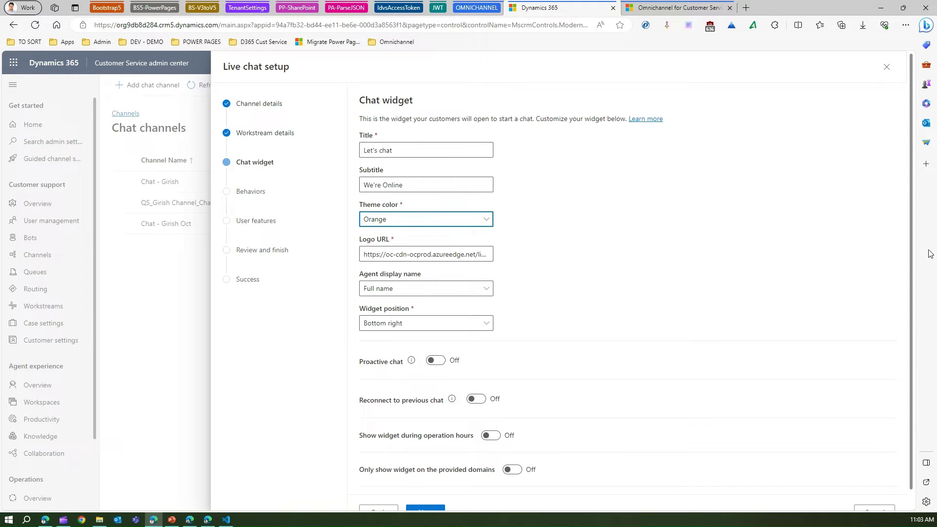
scroll(910, 251, down, 1)
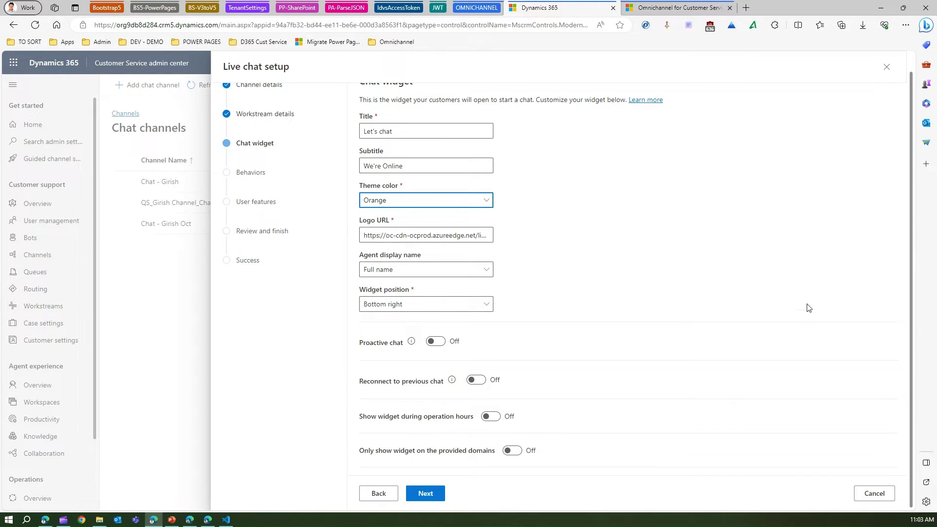
scroll(497, 246, up, 1)
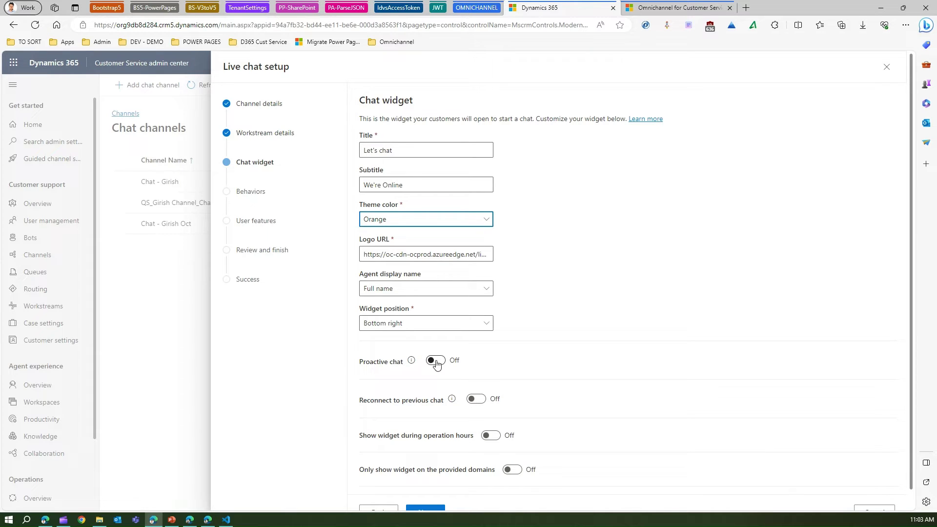
click(493, 438)
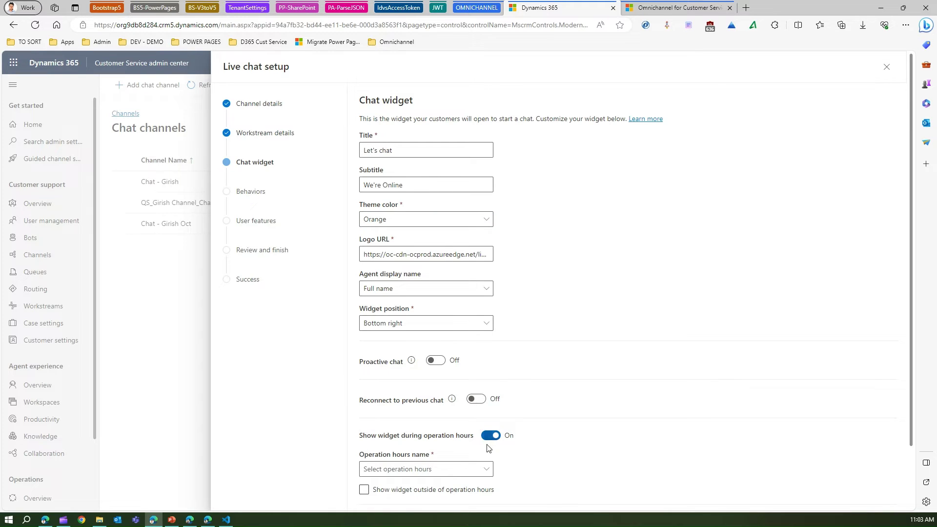
click(489, 435)
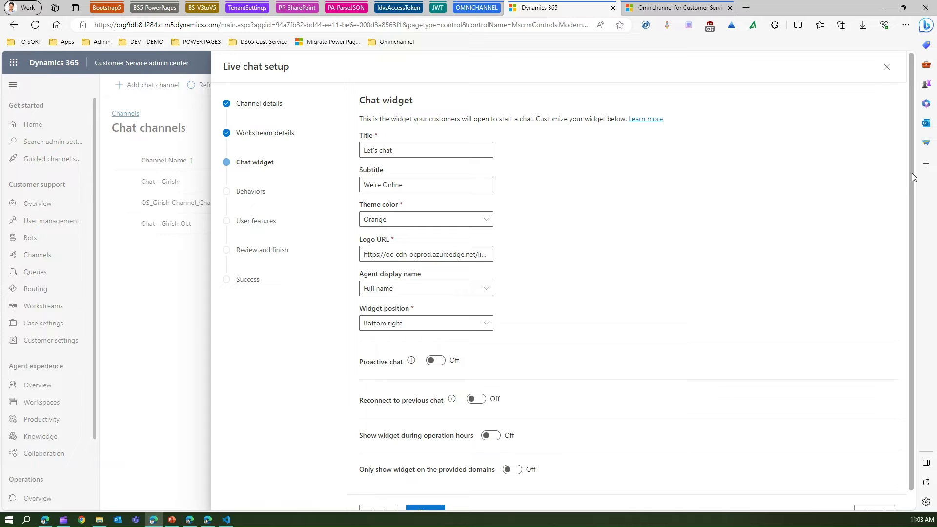
drag(911, 173, 916, 204)
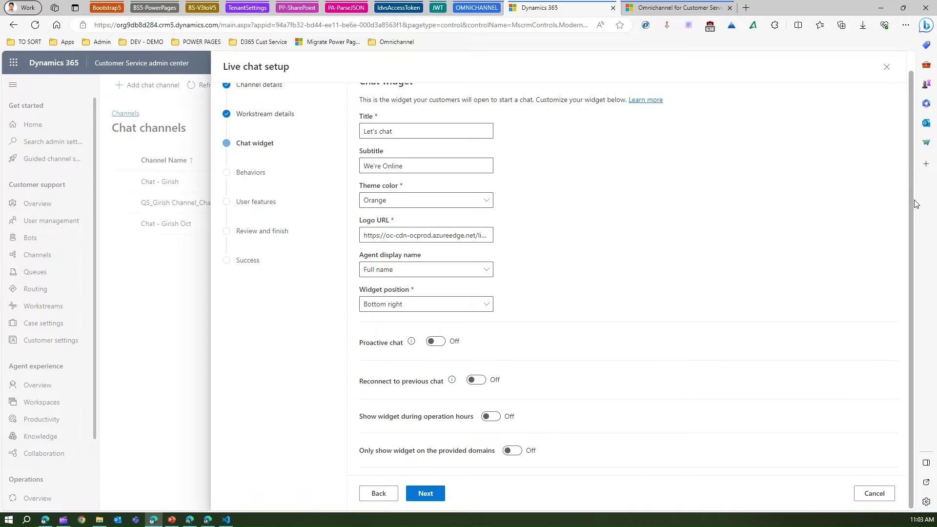
click(424, 493)
Review the channel's default behavior settings, keep them, and continue to the user features
scroll(911, 263, up, 1)
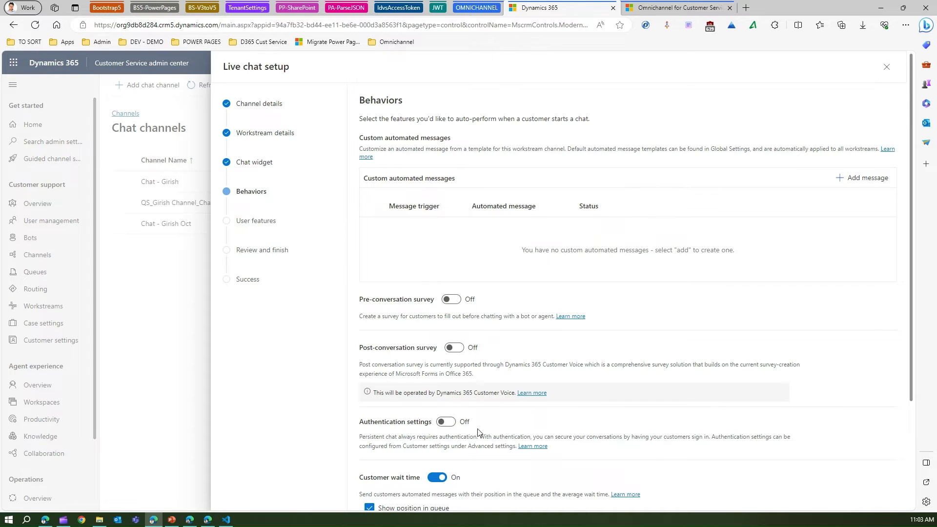
scroll(481, 431, down, 5)
scroll(552, 381, up, 5)
scroll(491, 356, down, 3)
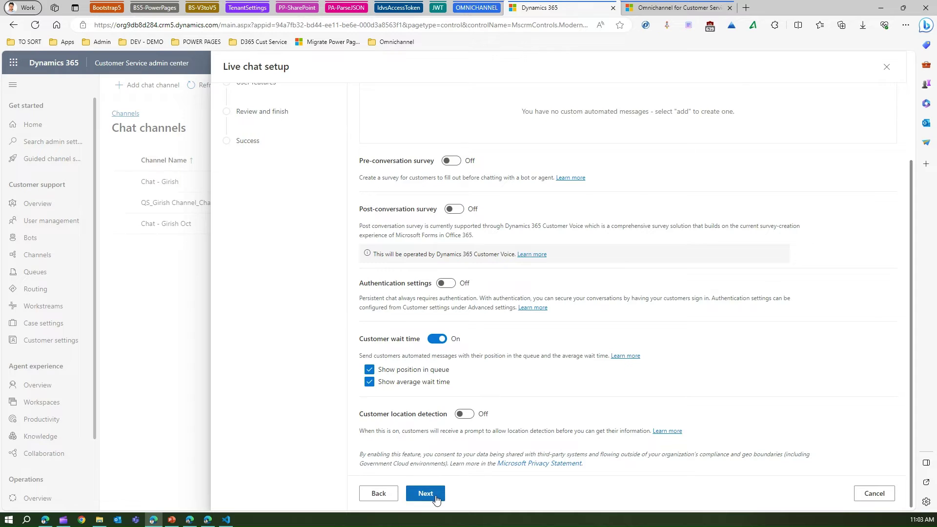
click(434, 498)
Review the attachment, notification, transcript and calling features, keep the defaults, and continue to the final summary
scroll(586, 244, up, 3)
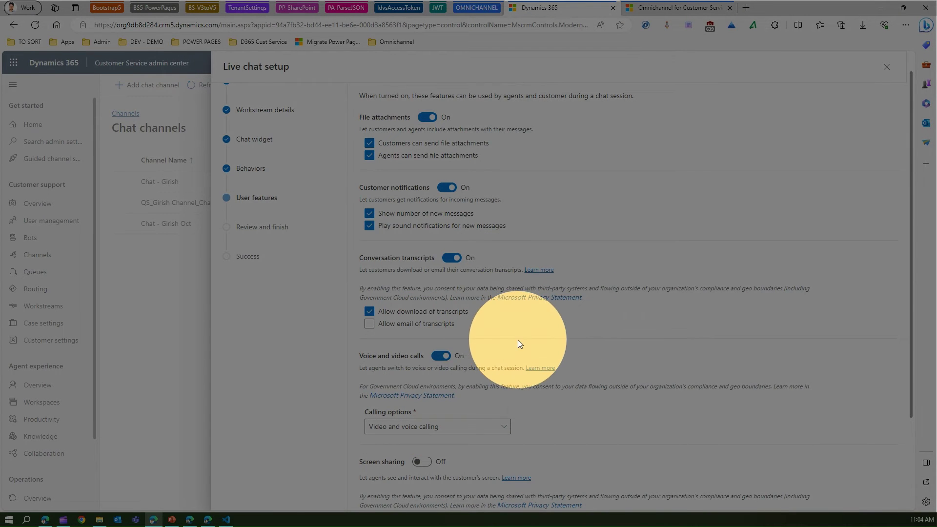
scroll(521, 337, down, 3)
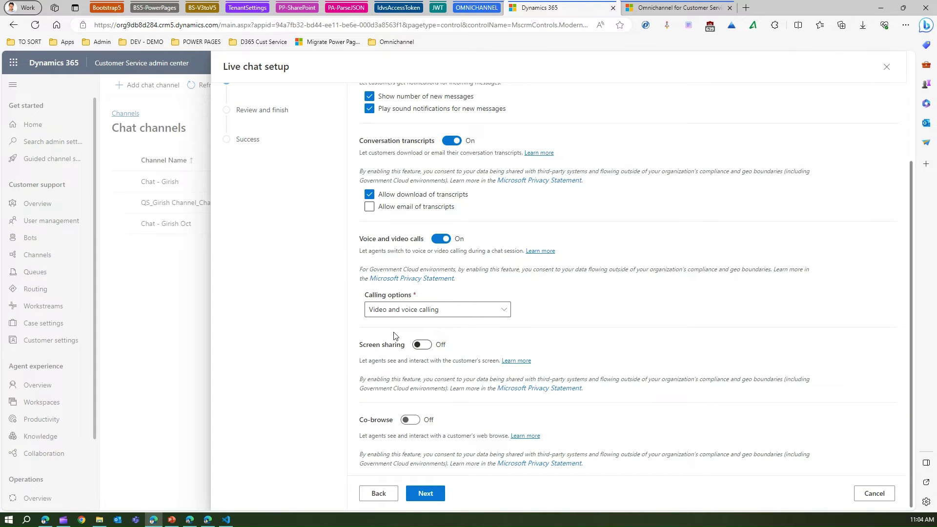
scroll(464, 234, up, 3)
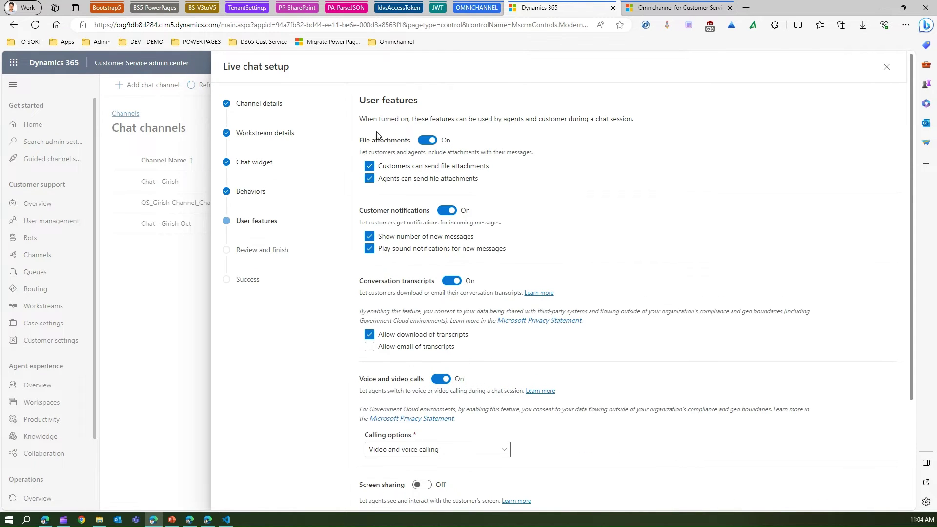
scroll(499, 219, down, 3)
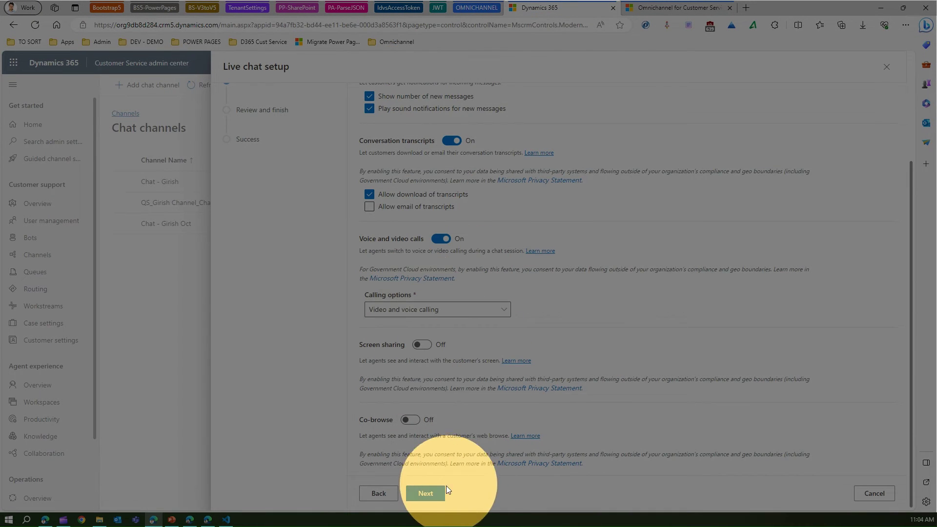
scroll(459, 420, up, 3)
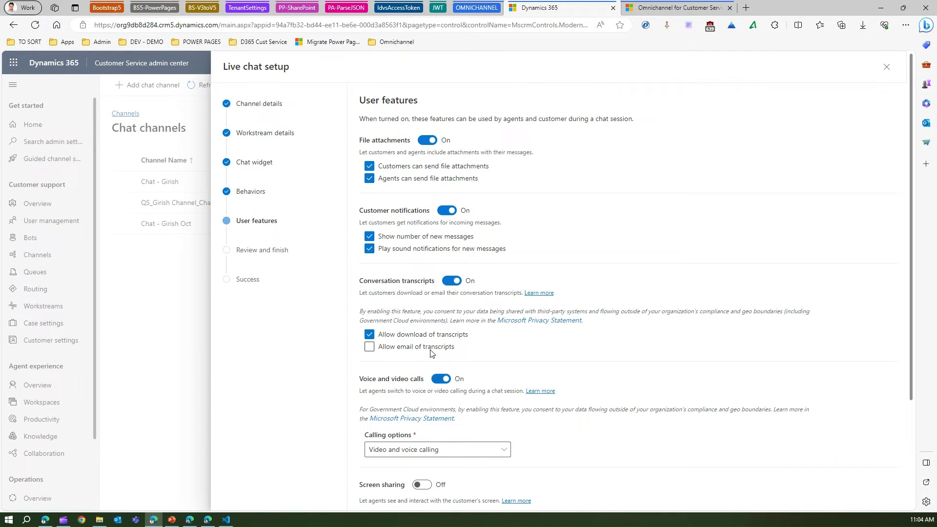
scroll(446, 390, down, 3)
click(433, 494)
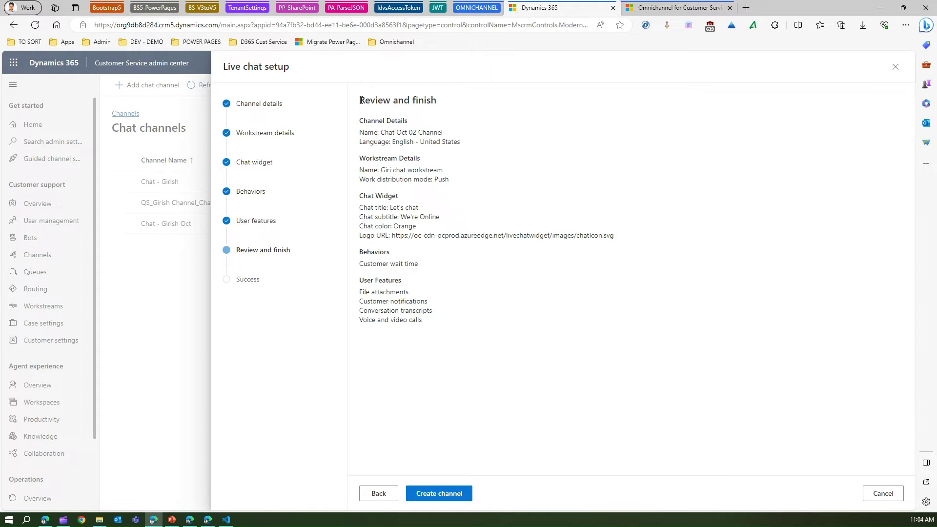
Check the summary of the channel's settings and create the chat channel
drag(364, 107, 551, 370)
click(550, 354)
click(446, 493)
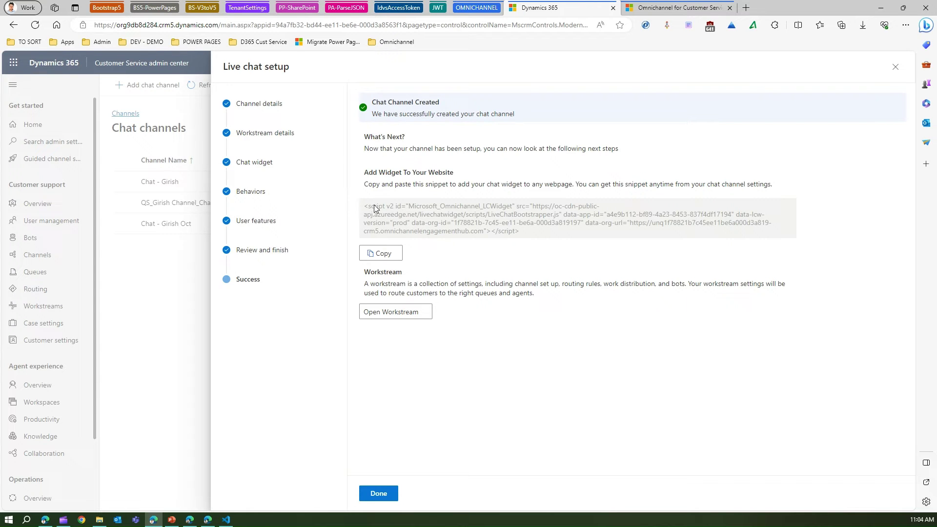
Examine the widget script snippet for the website and finish the live chat setup
drag(366, 208, 469, 246)
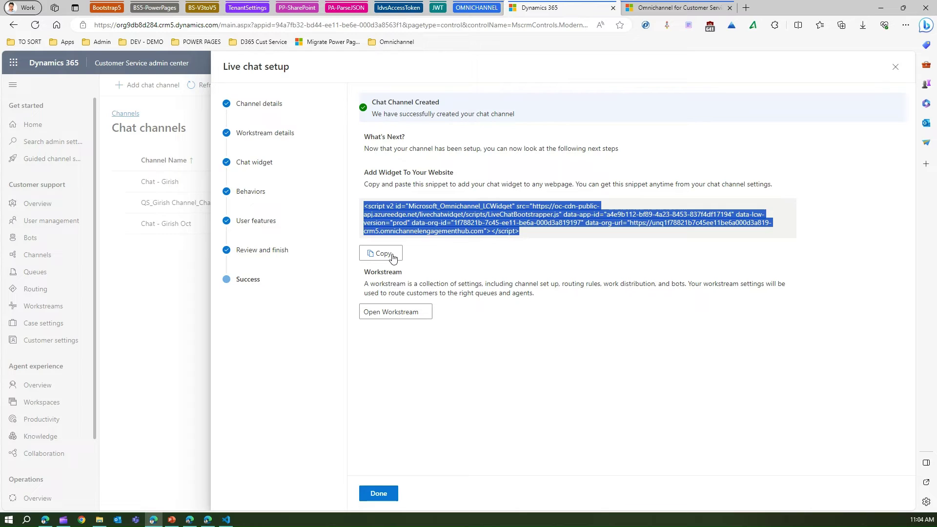
click(432, 258)
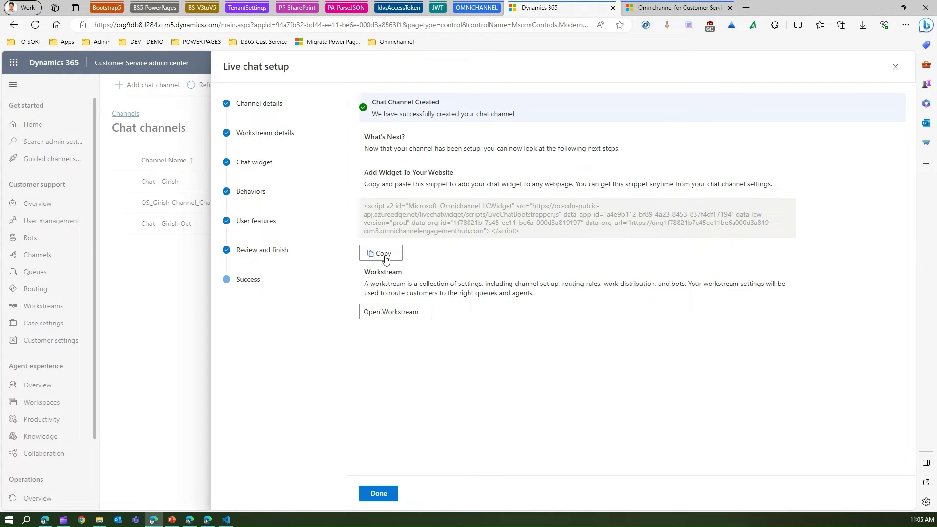
click(387, 494)
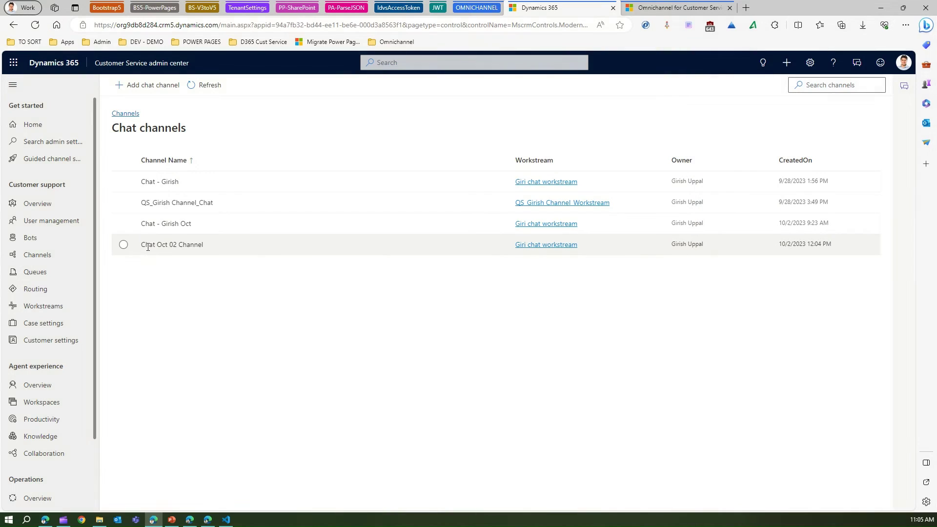
Open Chat Oct 02 Channel for editing and look through its Chat widget, Behaviors and User features settings
click(123, 245)
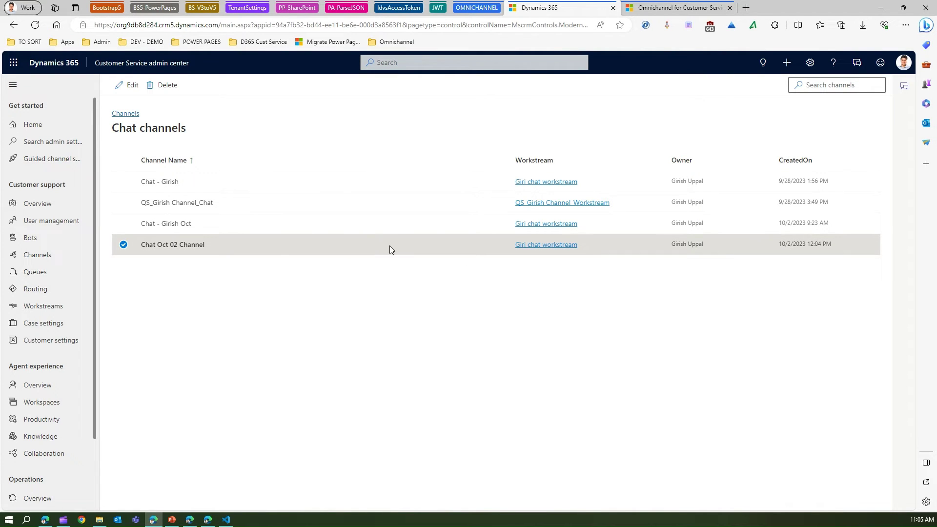
click(129, 87)
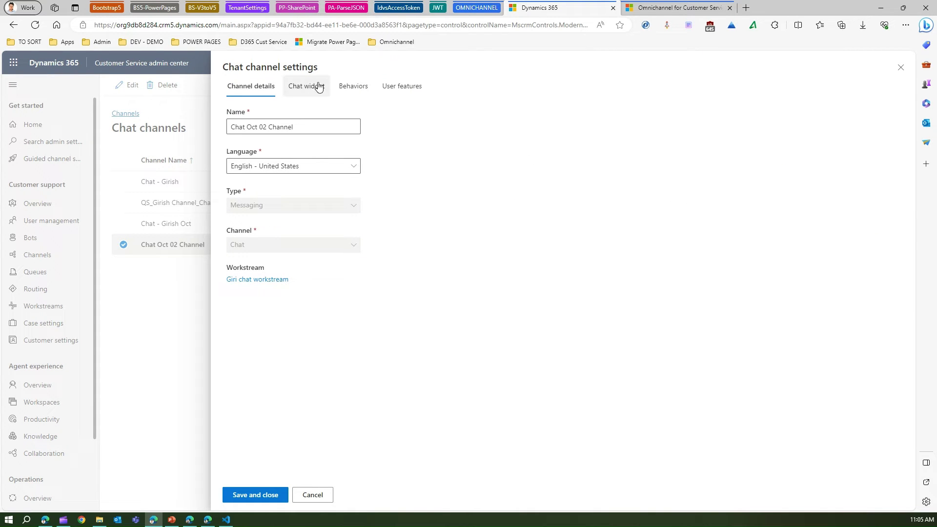
click(317, 88)
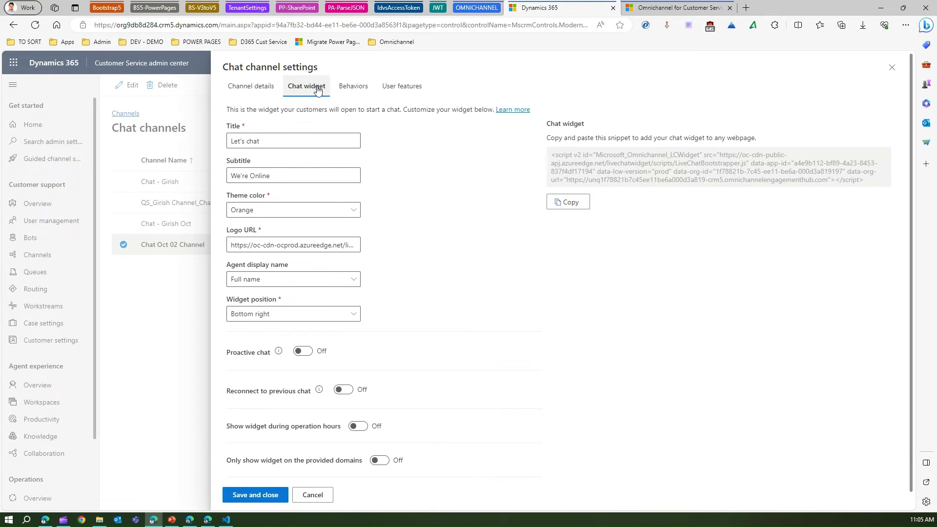
click(355, 88)
click(399, 88)
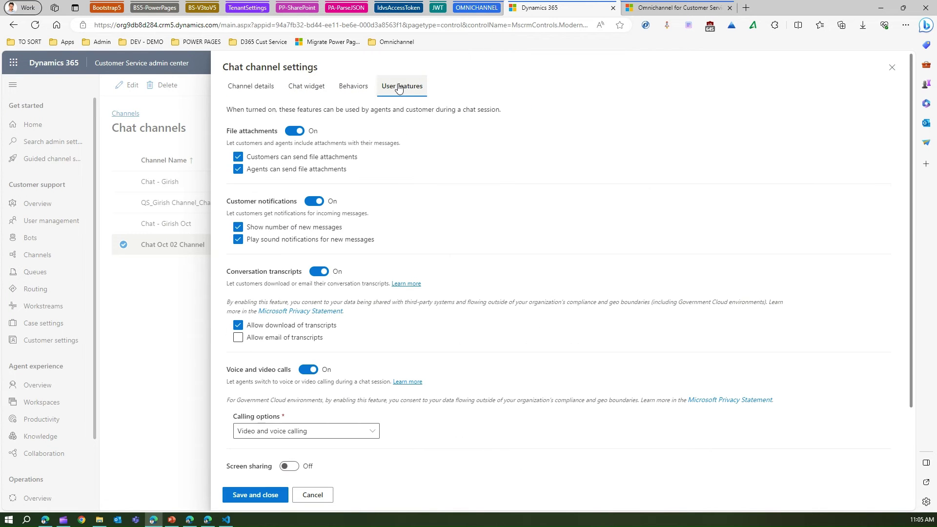
Return to the Chat widget settings and examine the embeddable script snippet
click(307, 87)
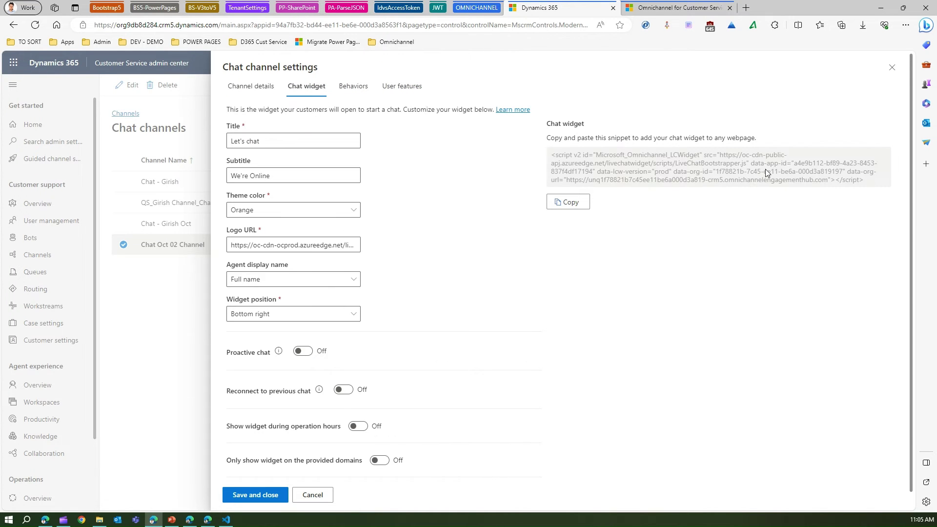
drag(550, 155, 864, 185)
click(557, 160)
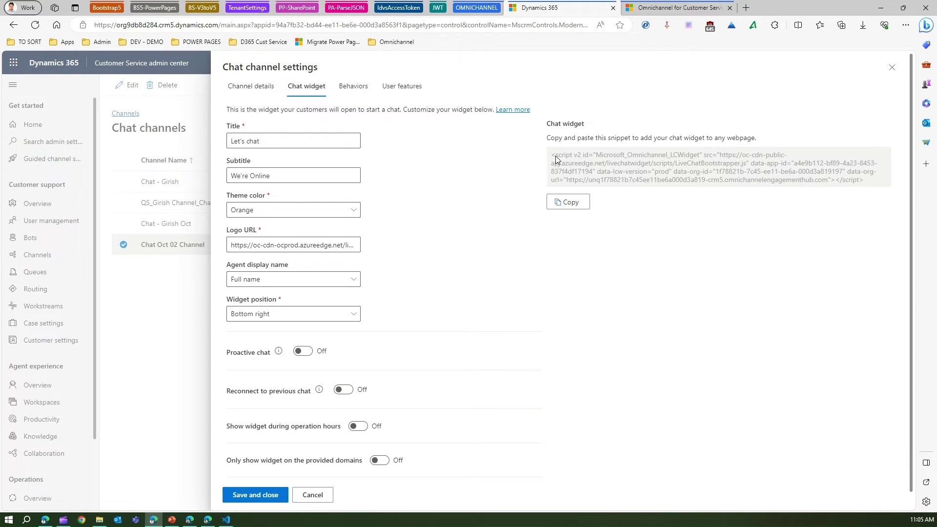
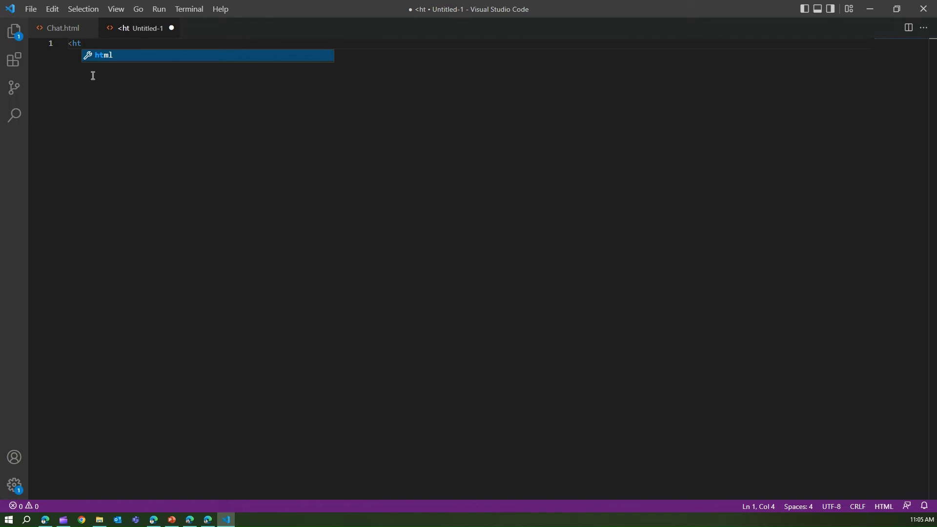
Write an HTML skeleton in the untitled file: opening html tag, empty head element and closing html tag, separated by blank lines
key(Return)
text(>)
key(Return)
key(Return)
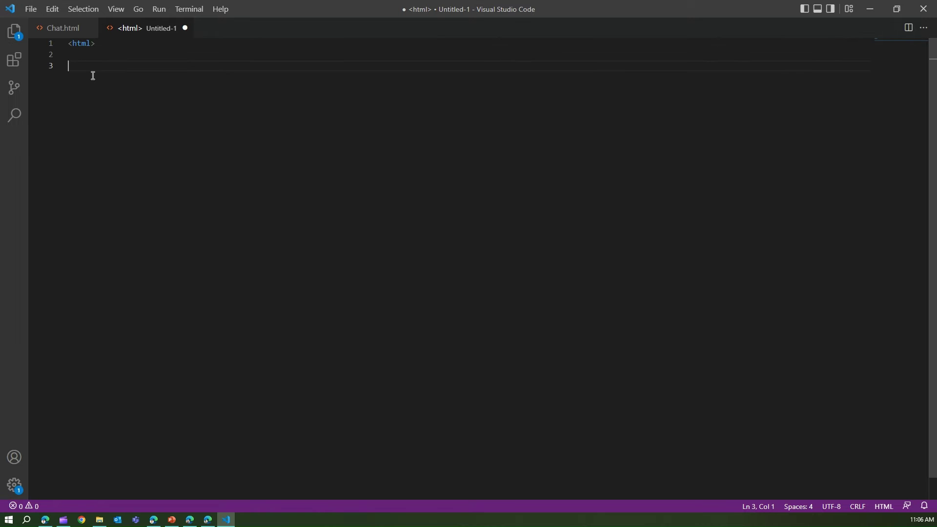
text(<head)
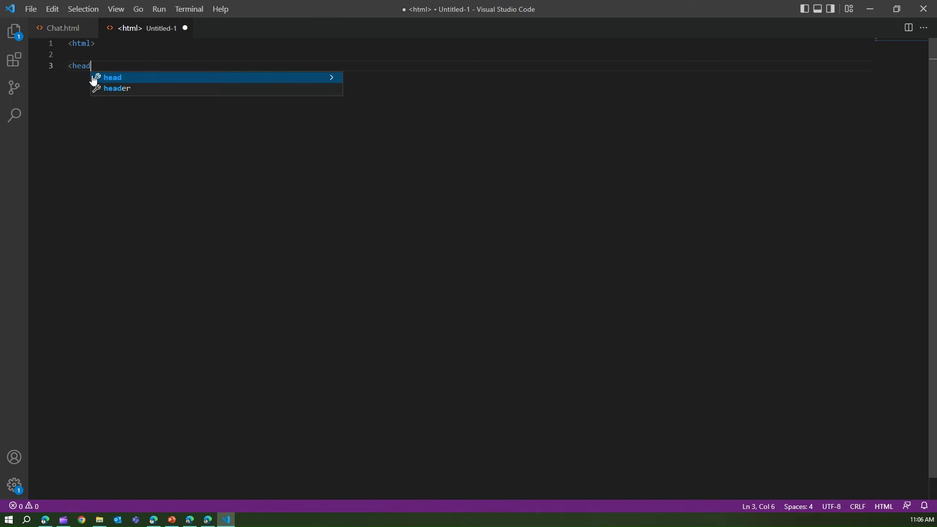
text(>)
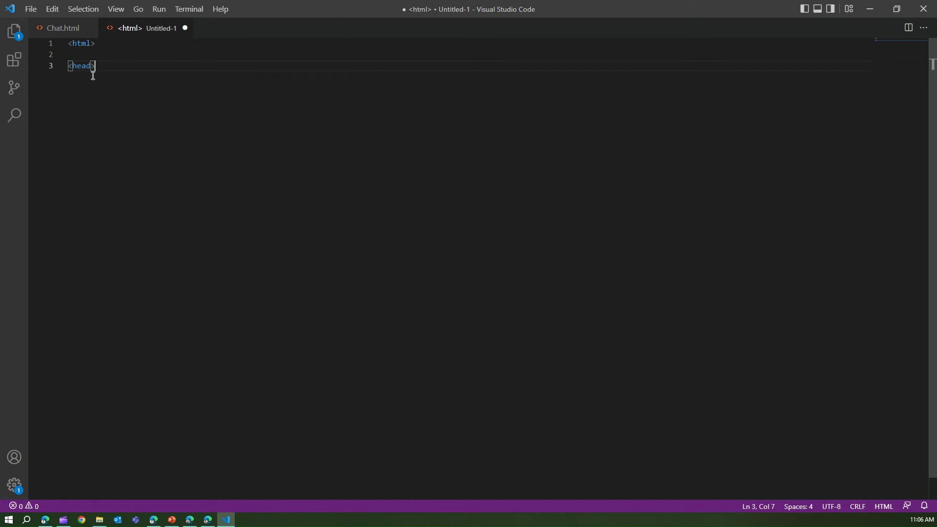
text(<)
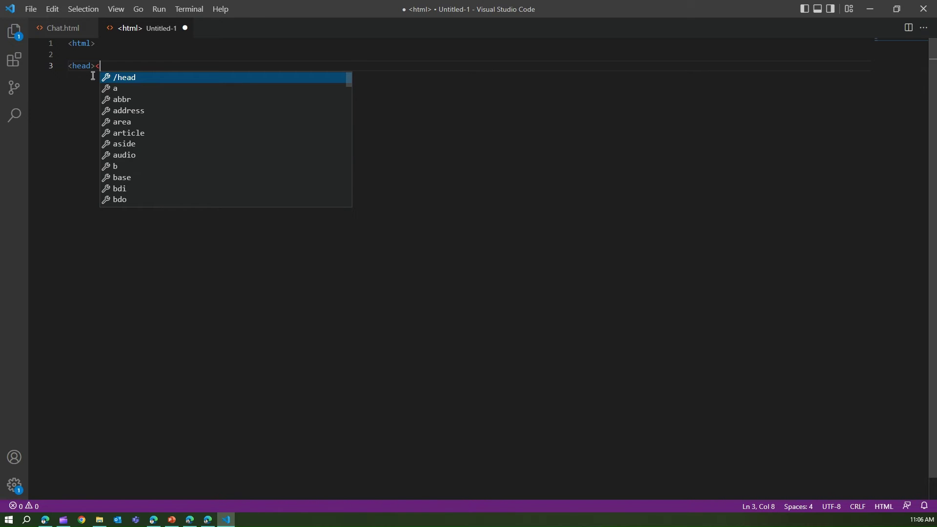
key(Return)
key(Return)
key(Return)
text(</h)
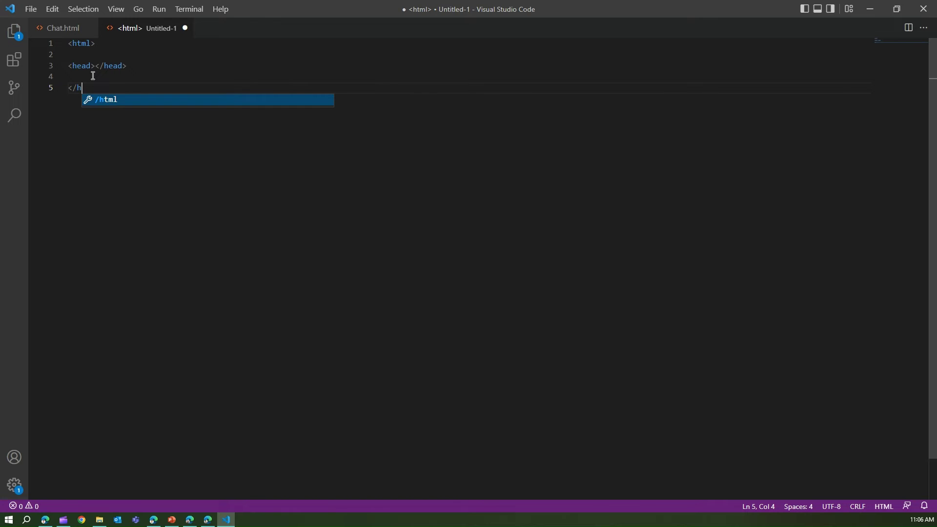
key(Return)
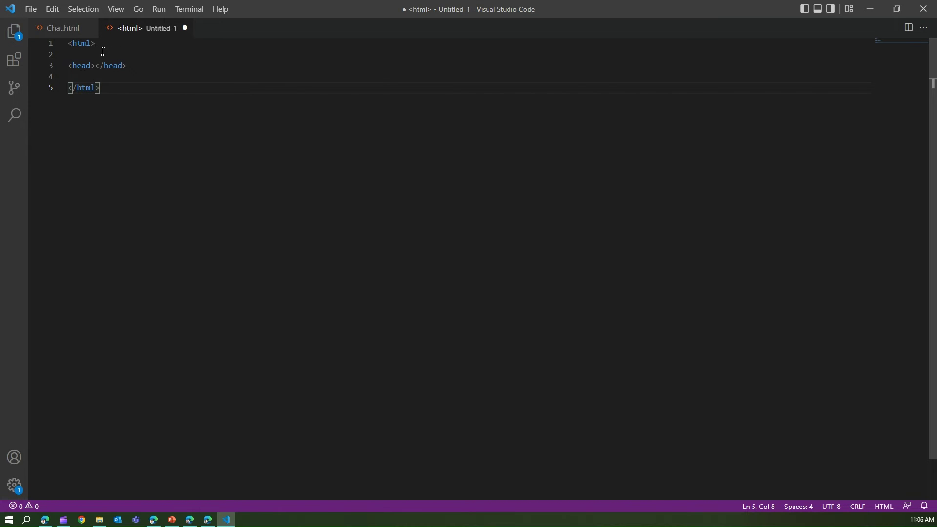
Check the body structure in Chat.html and add an opening body tag below the head element in the untitled file
click(61, 29)
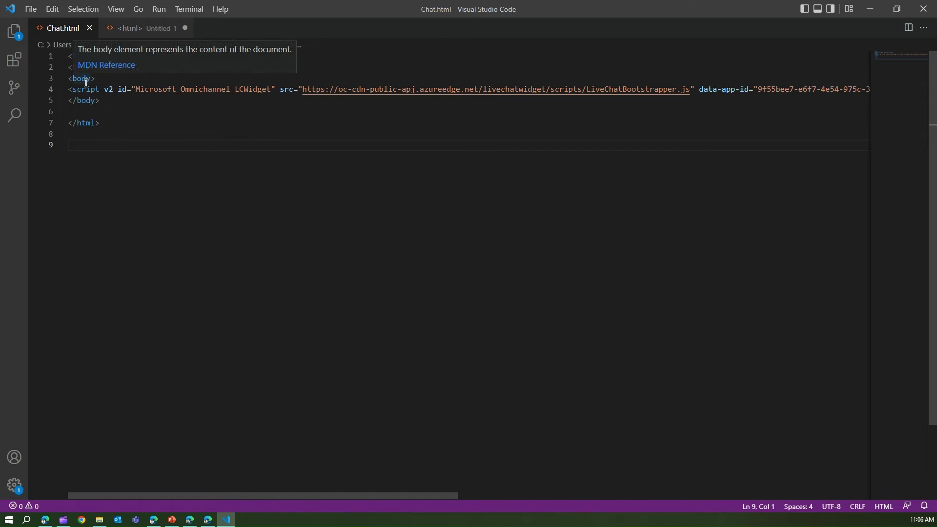
click(130, 30)
click(130, 65)
key(Return)
text(<b)
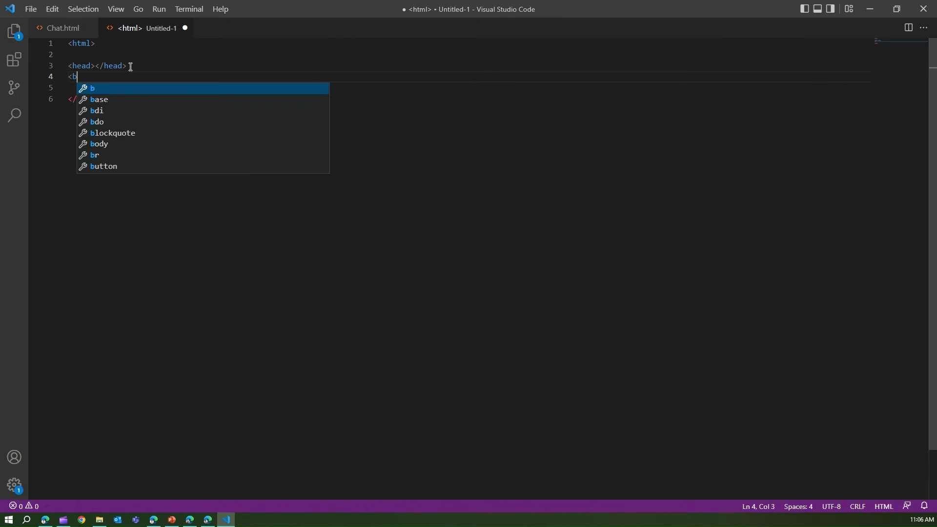
text(ody>)
key(Return)
key(Return)
Compare the markup of Chat.html with the widget script snippet in the Dynamics 365 chat channel settings
click(56, 28)
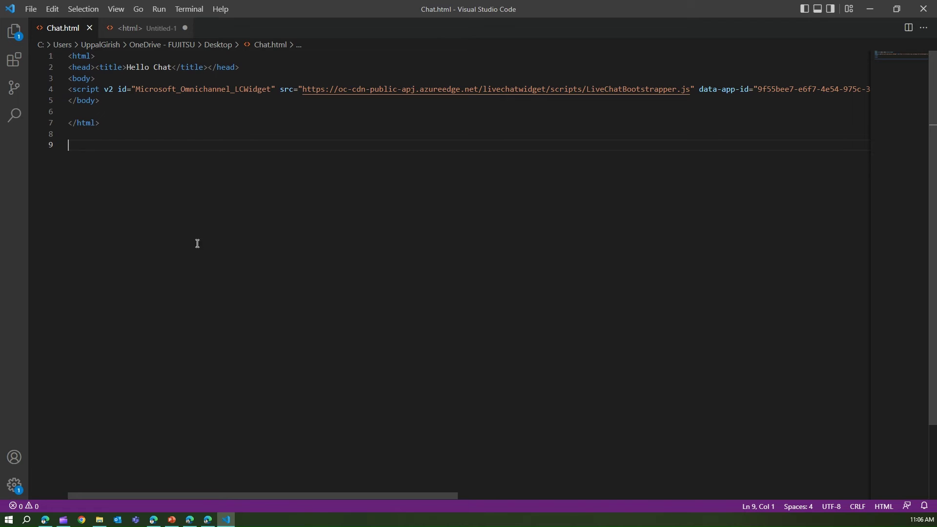
click(154, 520)
drag(552, 155, 845, 182)
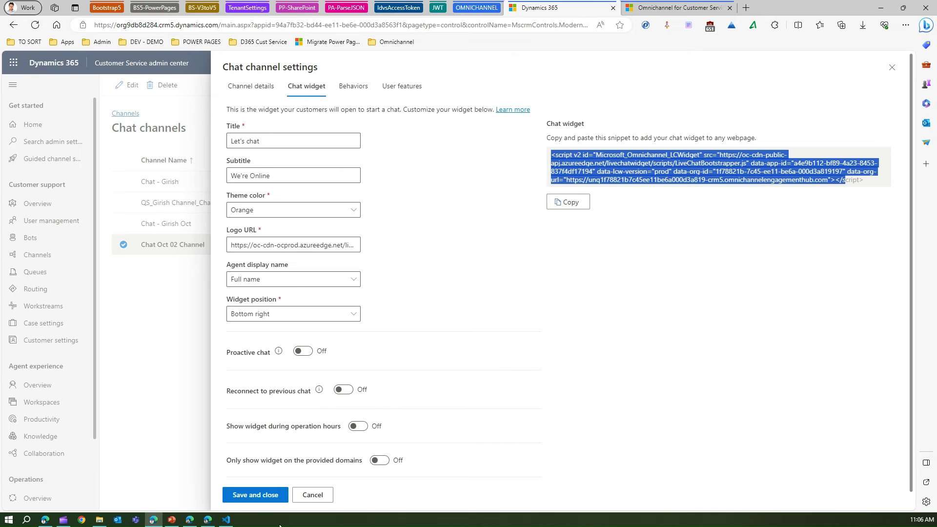
click(226, 520)
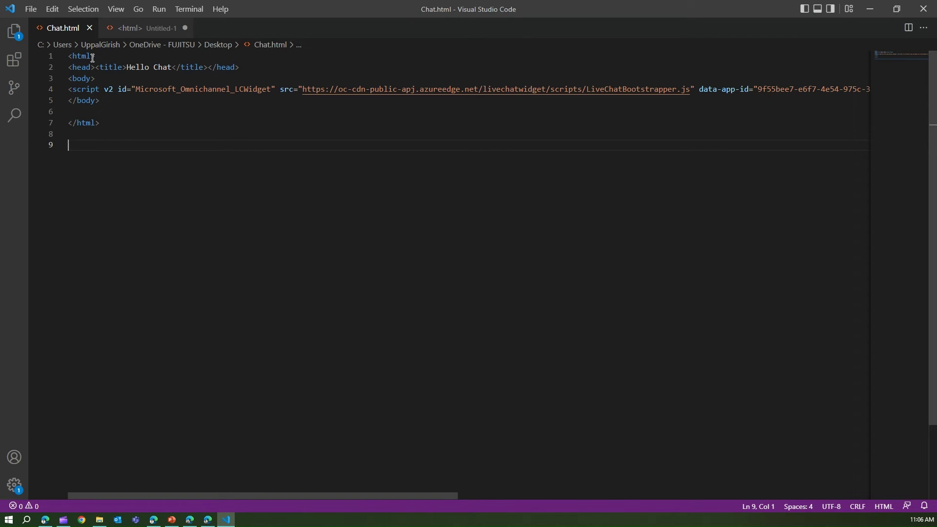
drag(69, 55, 146, 147)
click(147, 146)
Set off the widget script in the body of Chat.html with two blank lines above it and three below
click(108, 78)
key(Return)
key(Return)
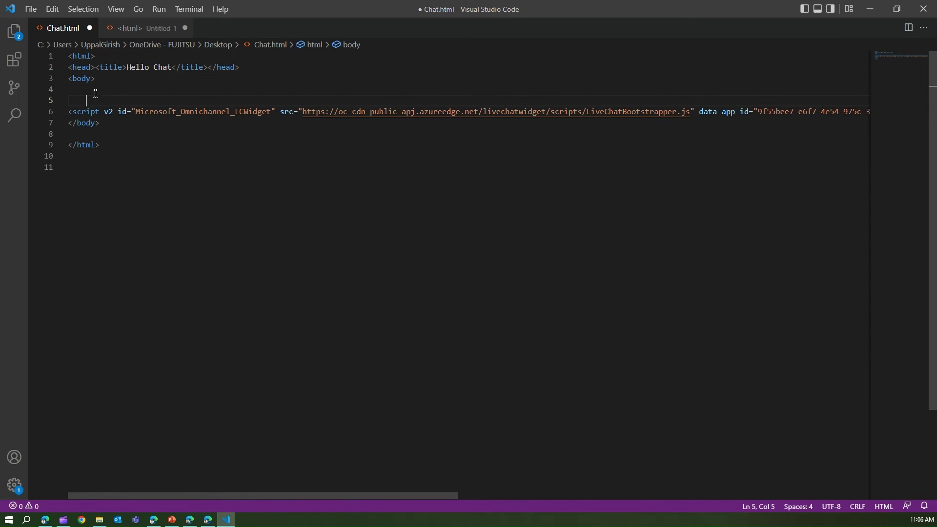
click(69, 125)
key(Return)
key(Return)
key(Return)
drag(69, 111, 543, 111)
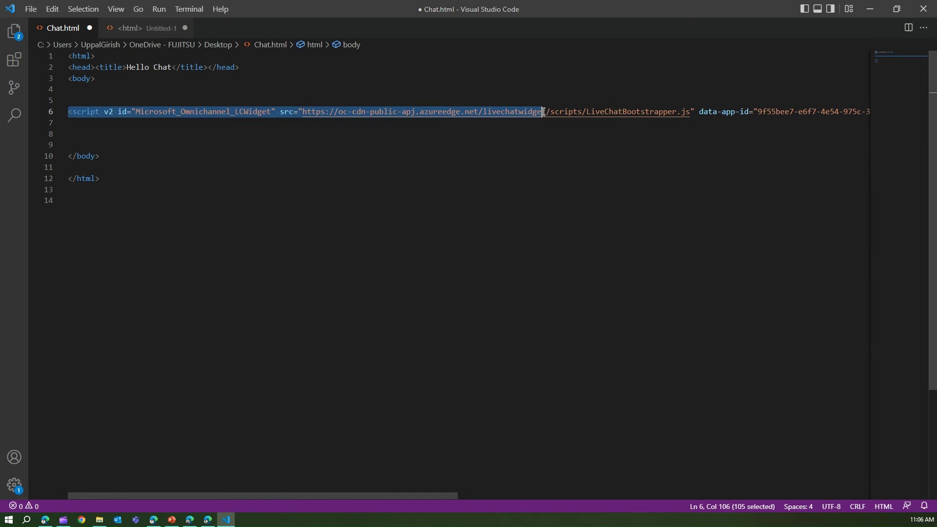
click(237, 147)
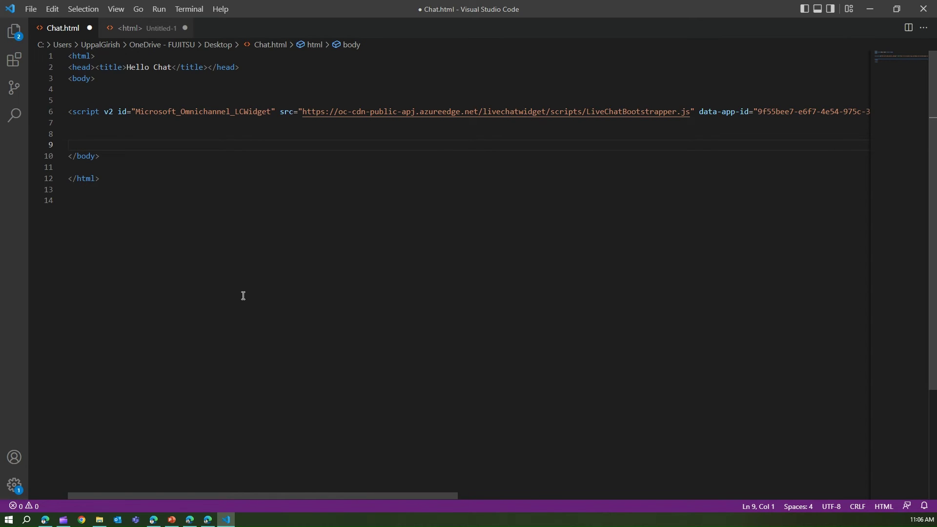
Cancel out of the chat channel settings, switch to Omnichannel for Customer Service and collapse the Teams chats pane
mouse_move(99, 522)
click(154, 521)
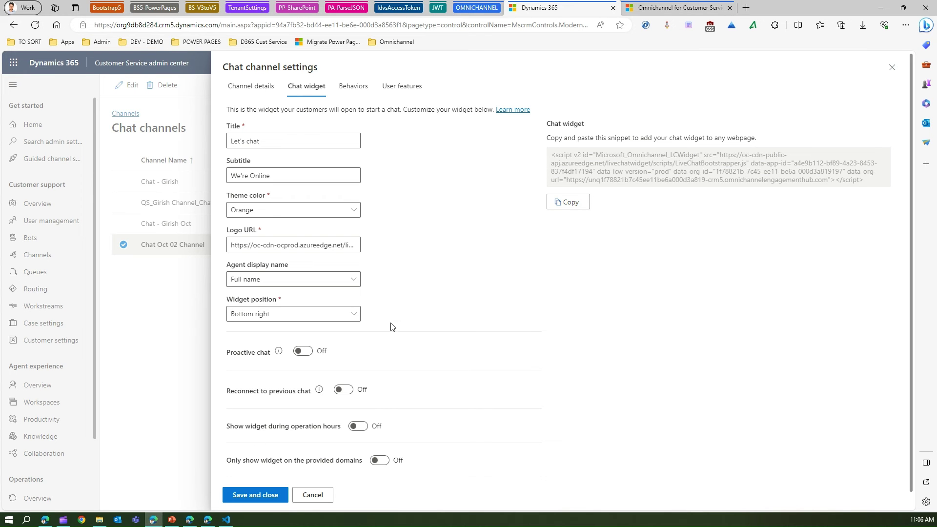
click(313, 495)
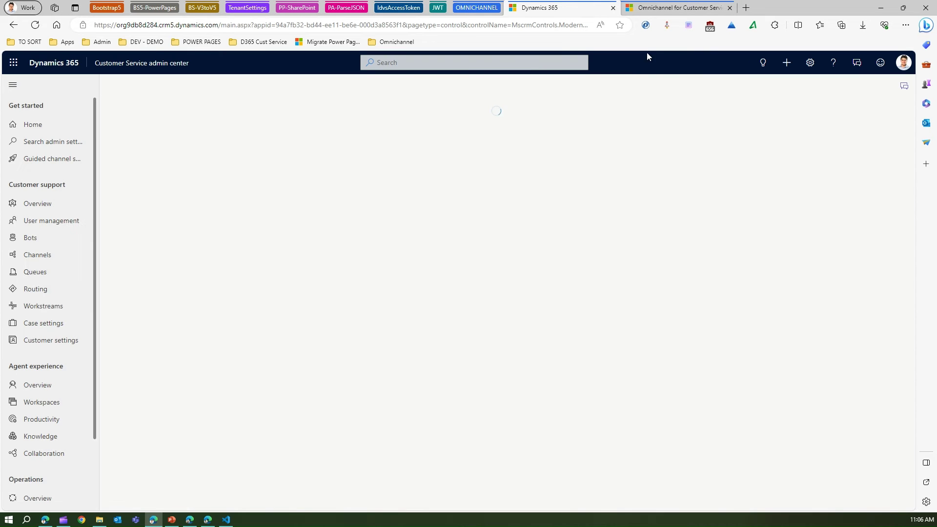
click(655, 10)
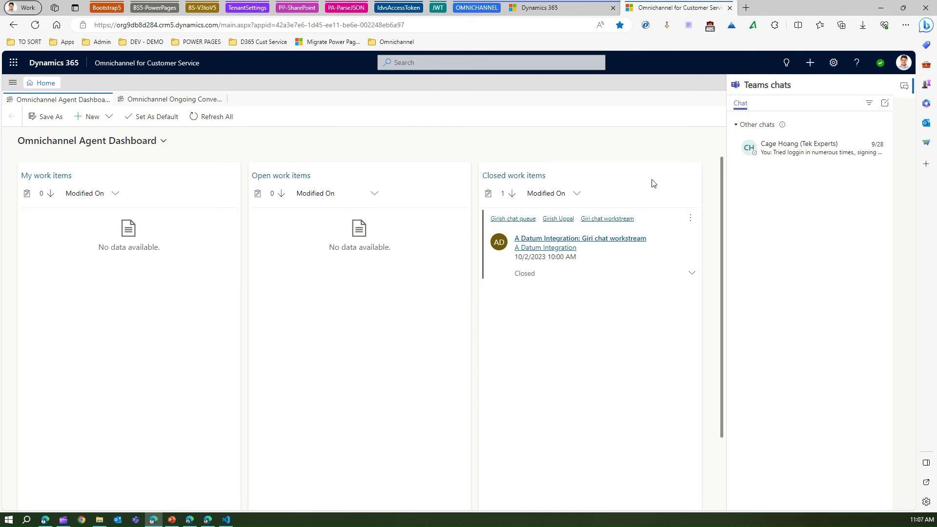
click(904, 86)
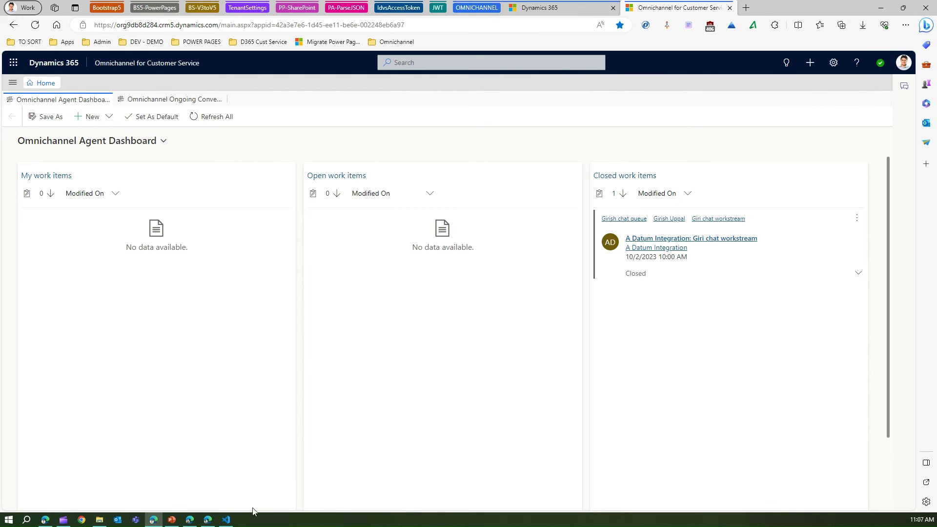
Open Chat.html from the Desktop folder and send "Hello" through its Let's chat widget
click(99, 522)
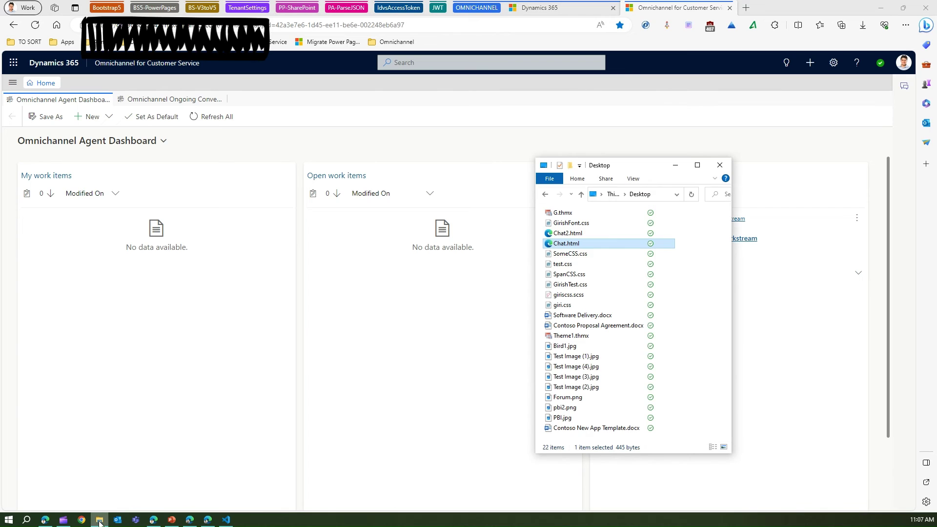
double_click(566, 243)
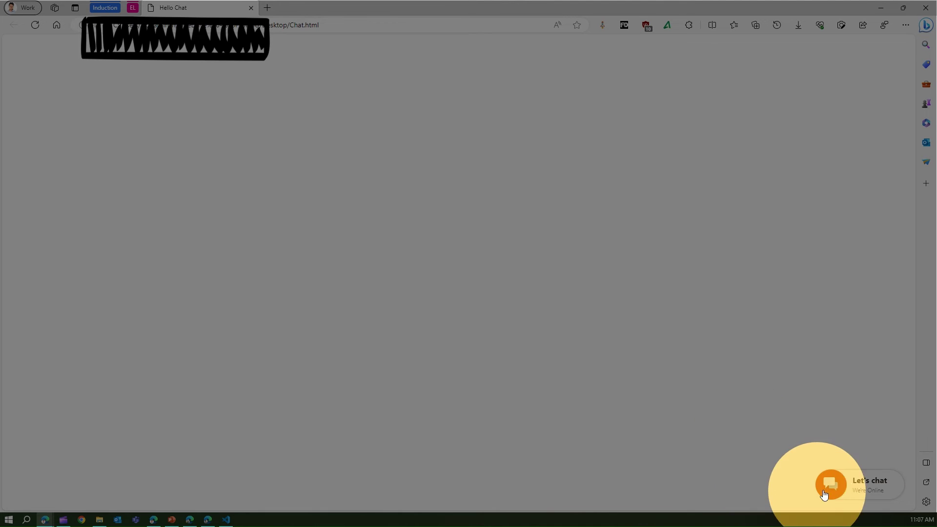
click(860, 486)
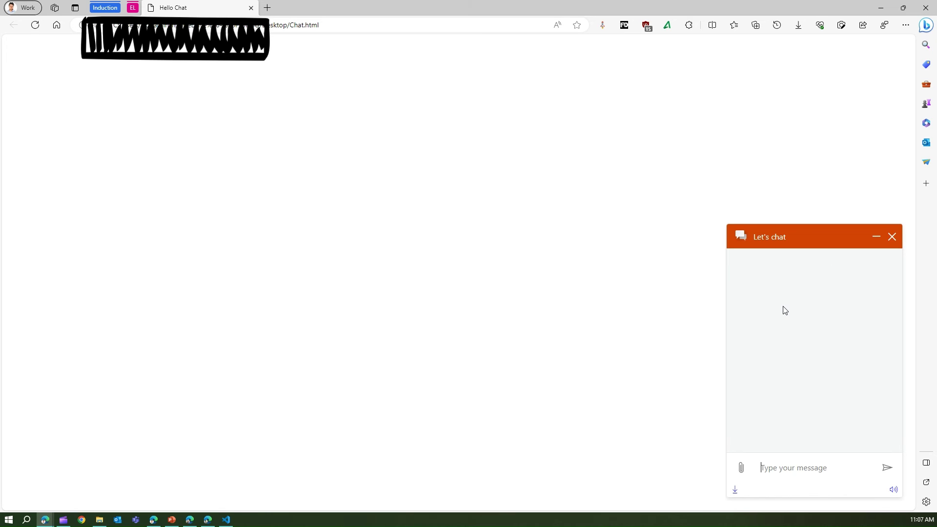
text(Hello)
key(Return)
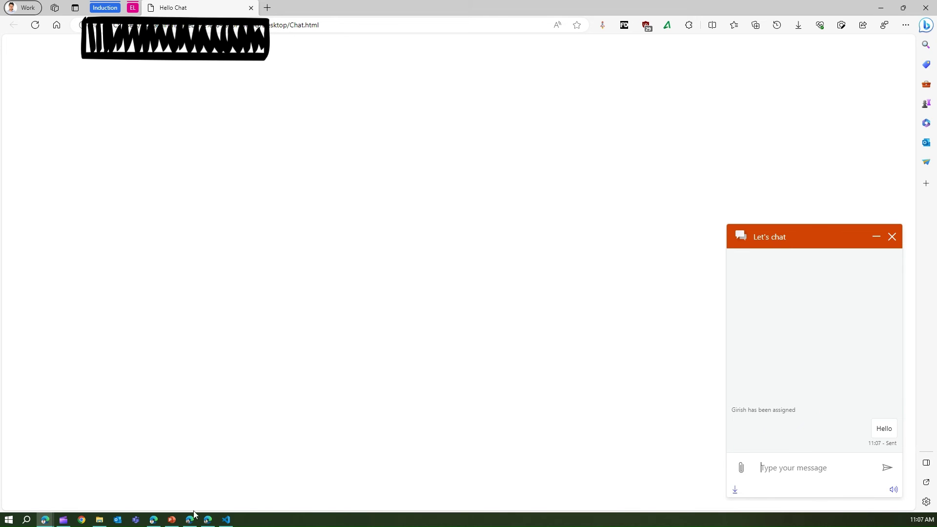
Accept the visitor's chat request in Omnichannel for Customer Service and reply "Good Morning User. How can i help you"
click(153, 520)
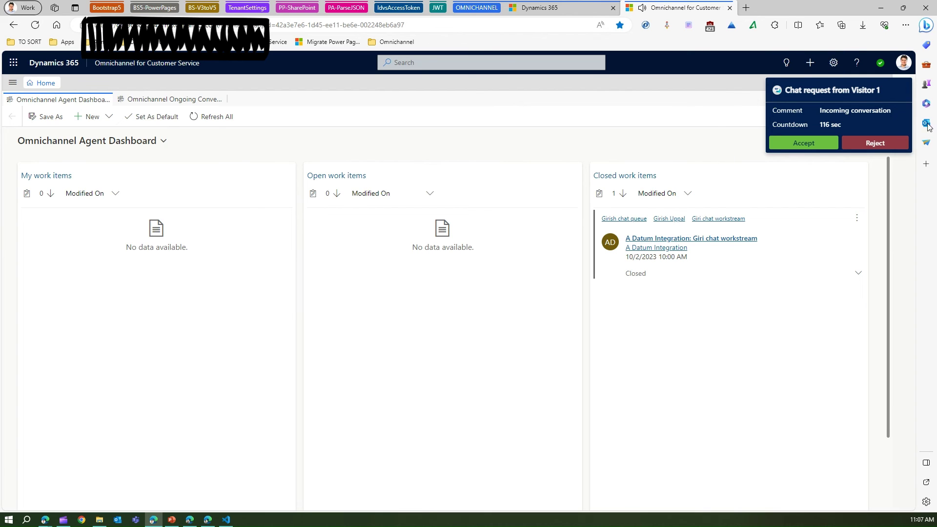
click(801, 145)
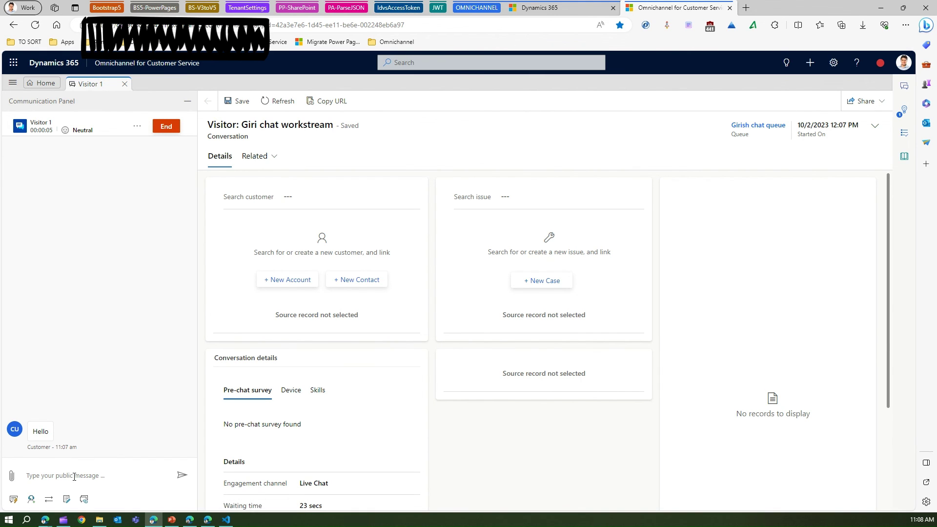
text(Good Mrning)
key(Left)
key(Left)
key(Left)
key(Left)
key(Left)
key(Left)
text(o)
key(Right)
key(Right)
text(User. How can i help you)
key(Return)
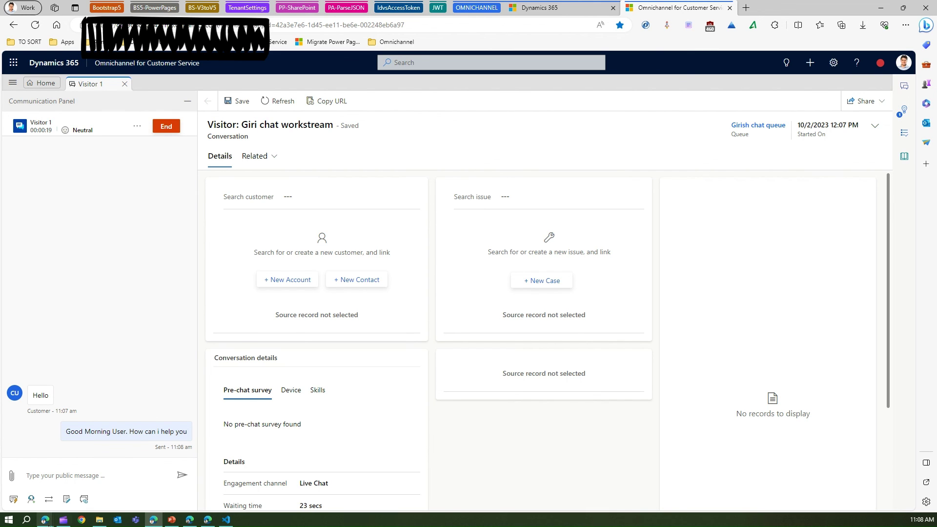
Switch to the Hello Chat page and view the agent's reply in the chat widget
mouse_move(48, 521)
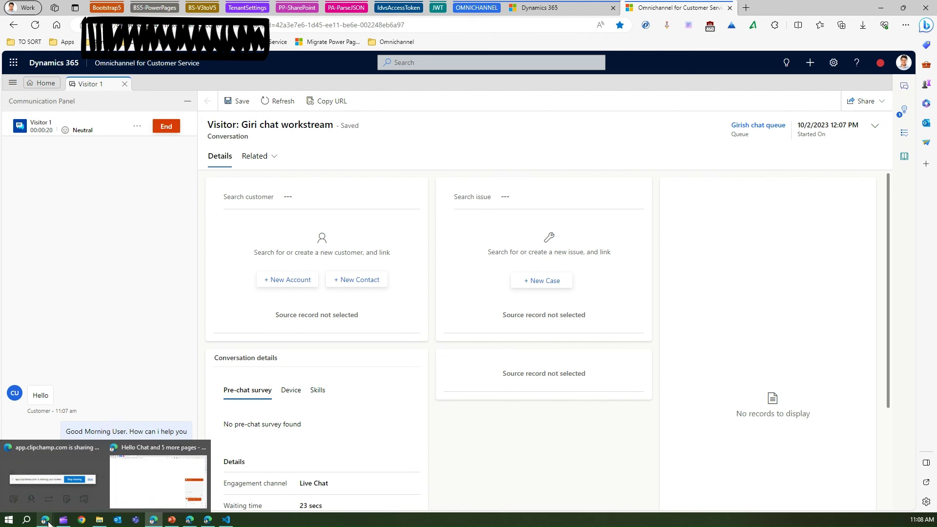
click(137, 491)
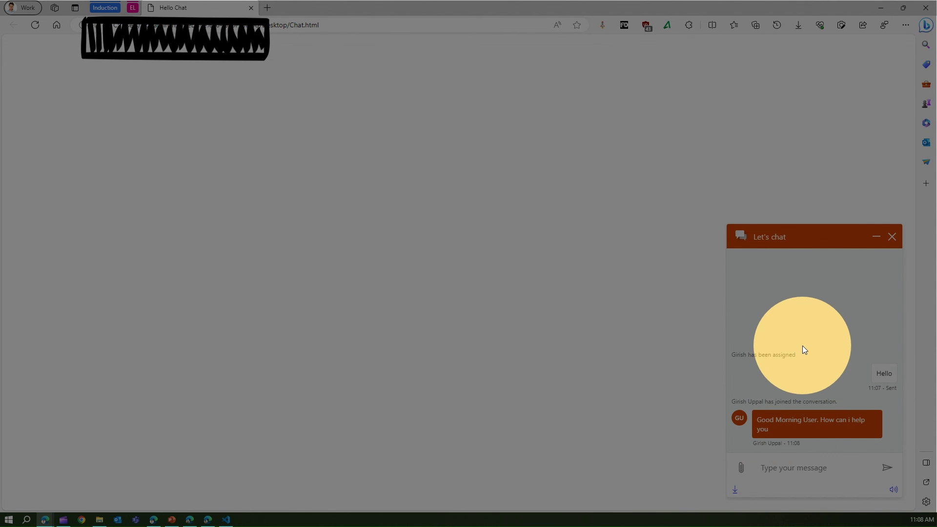
click(789, 310)
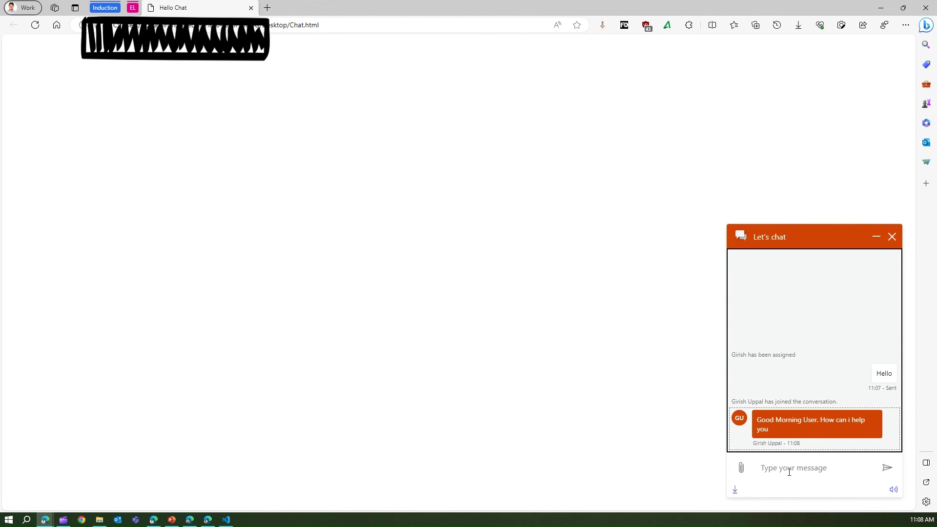